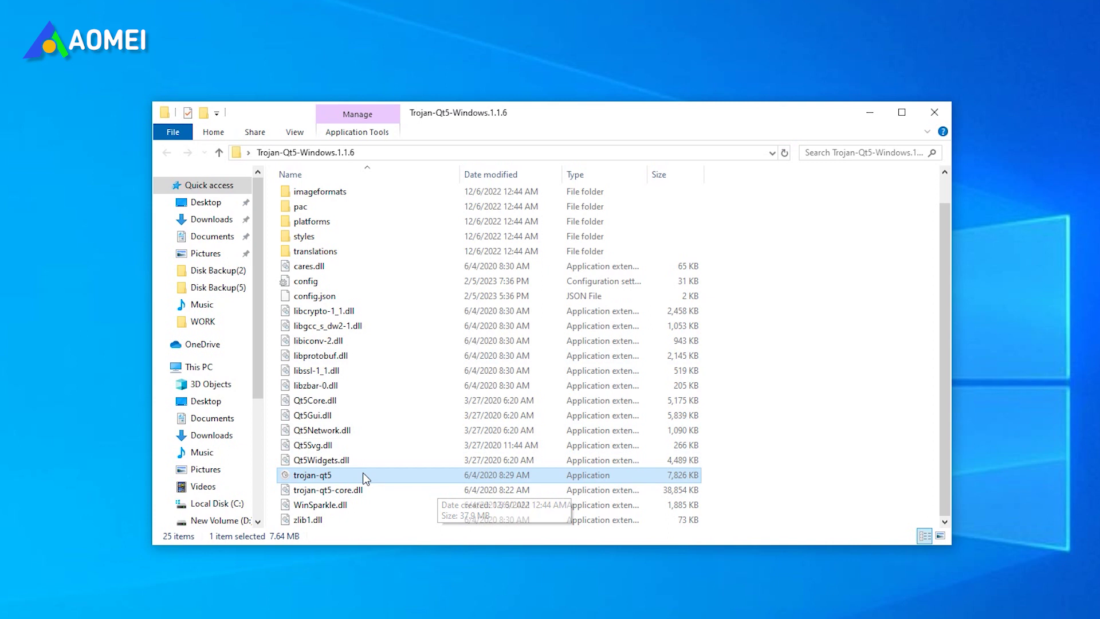
Bring up trojan-qt5's Properties and its Compatibility settings
click(363, 475)
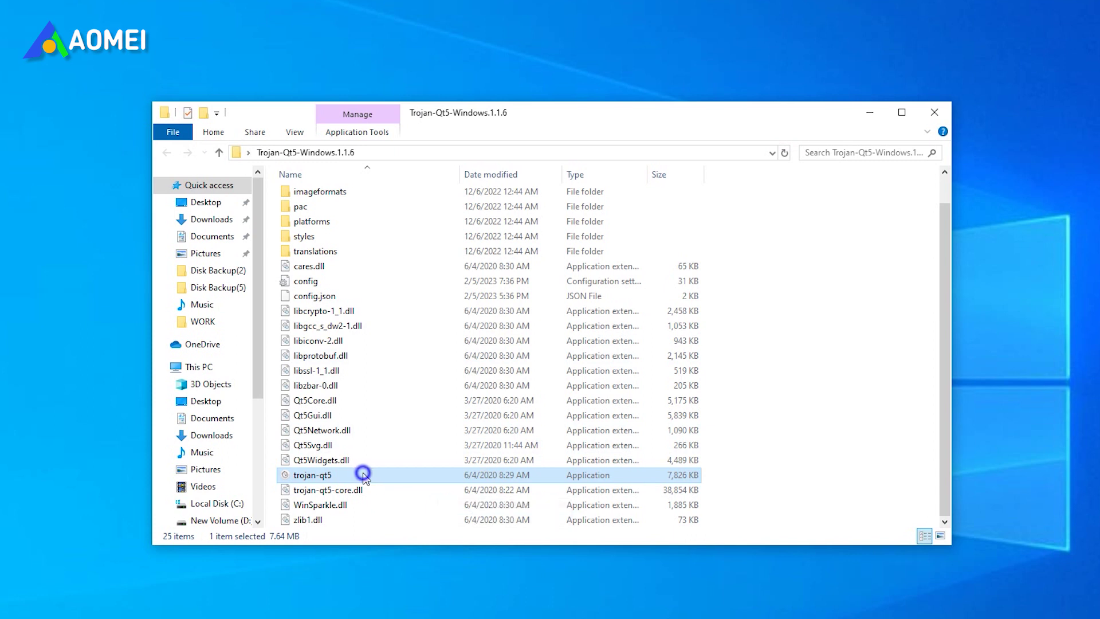
right_click(362, 475)
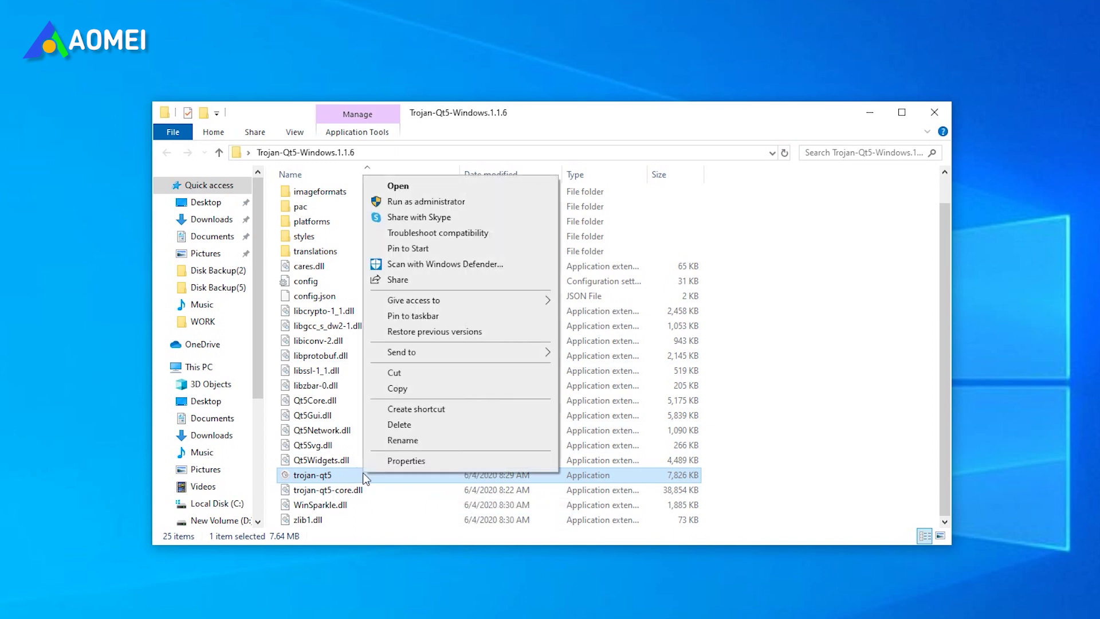
click(406, 461)
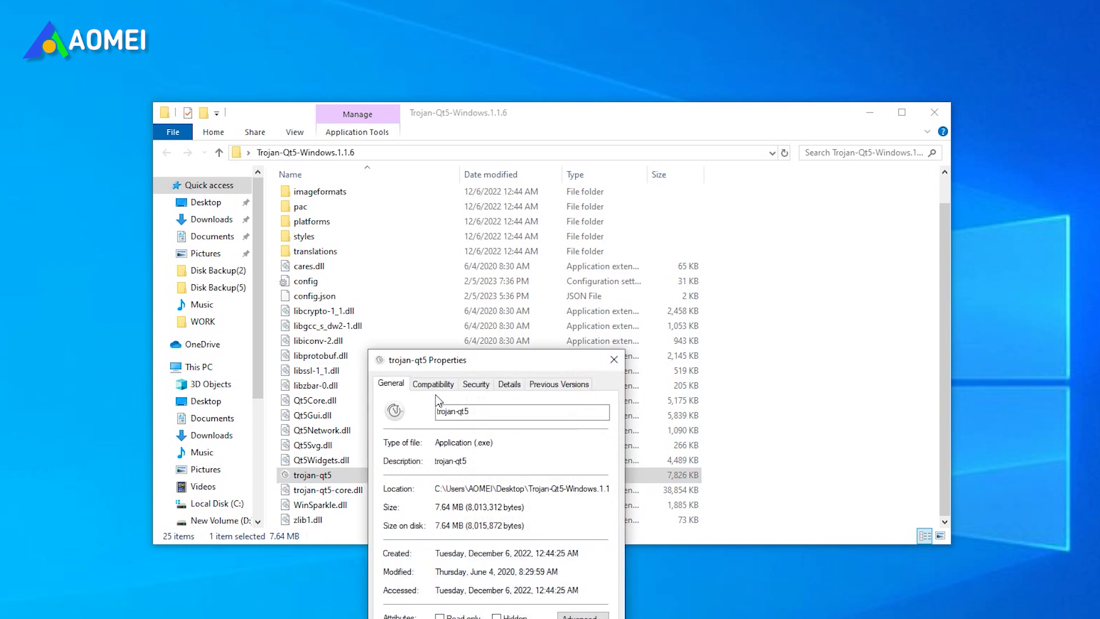
drag(466, 362, 467, 166)
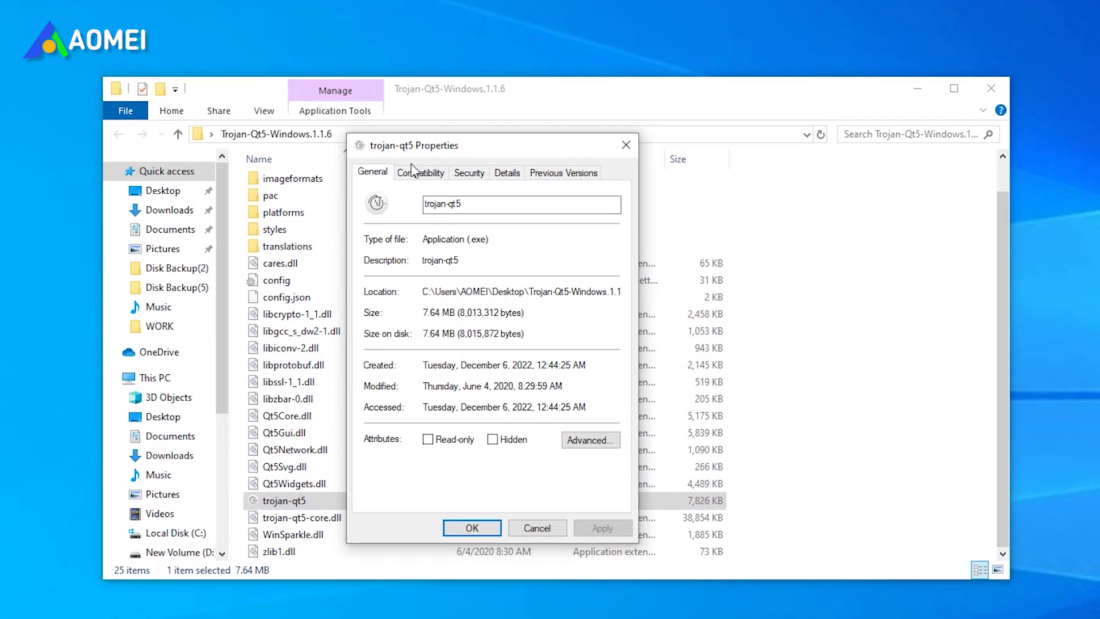
click(411, 164)
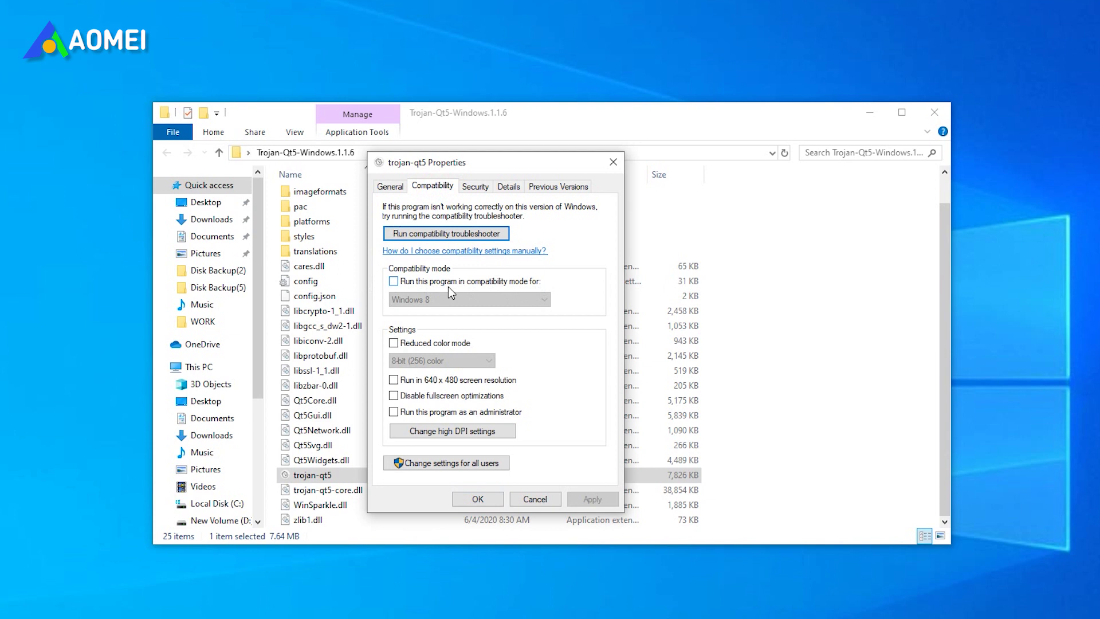
Enable compatibility mode as Windows XP (Service Pack 2) for trojan-qt5 and apply it
click(394, 282)
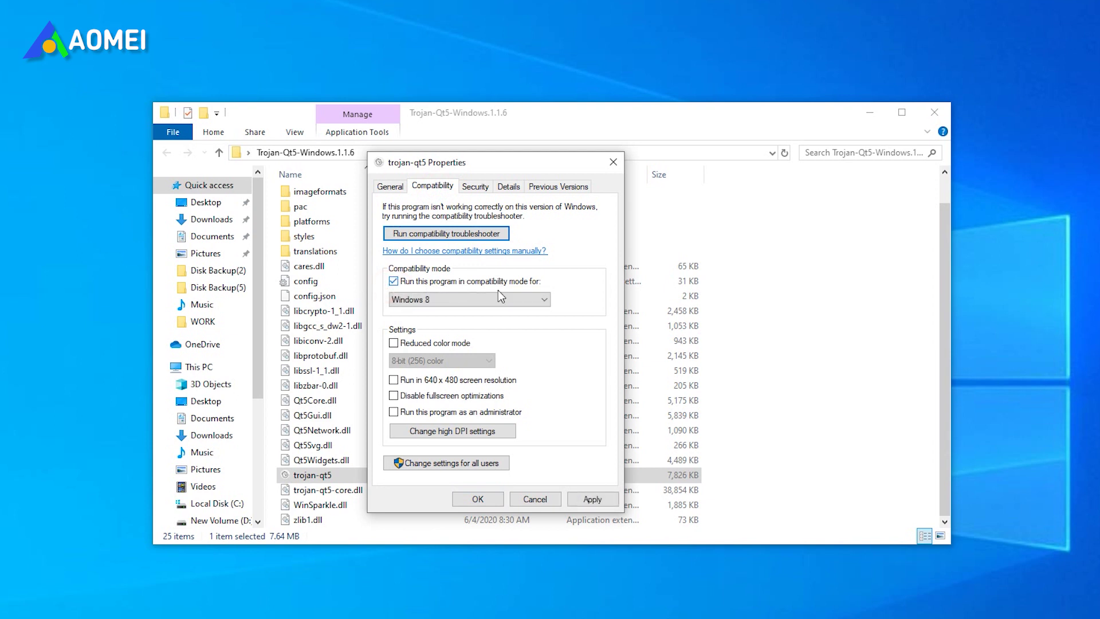
click(540, 301)
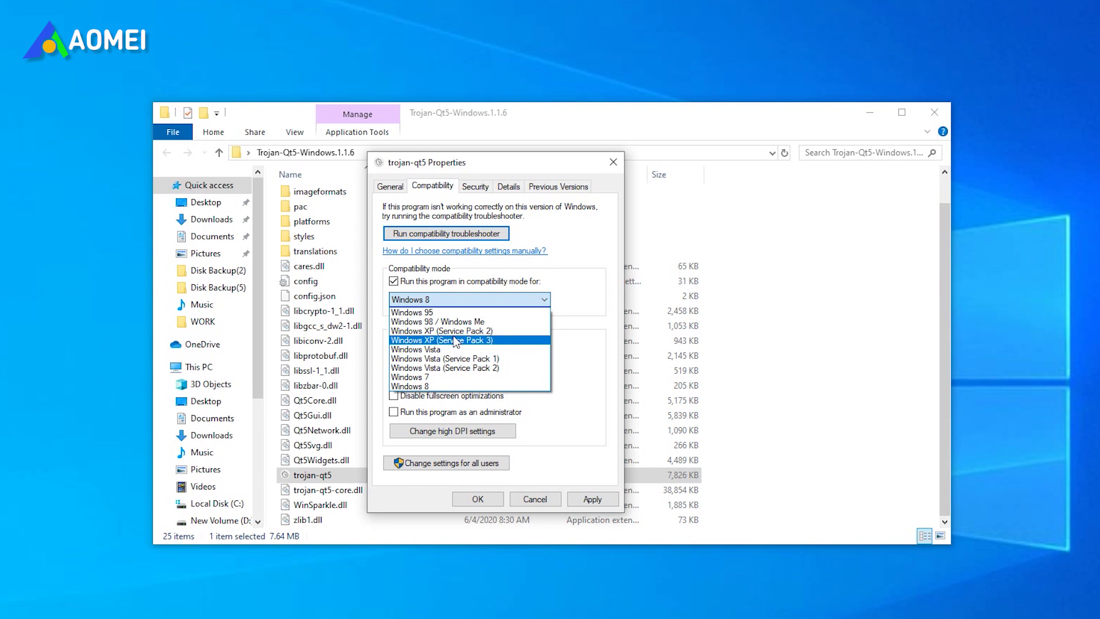
click(455, 330)
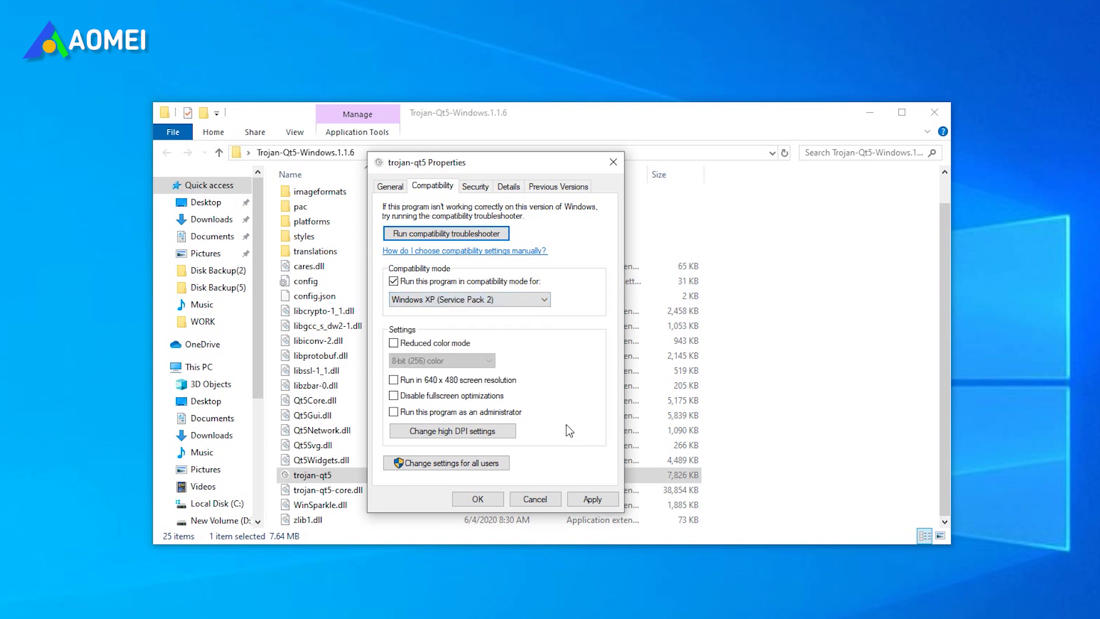
click(592, 498)
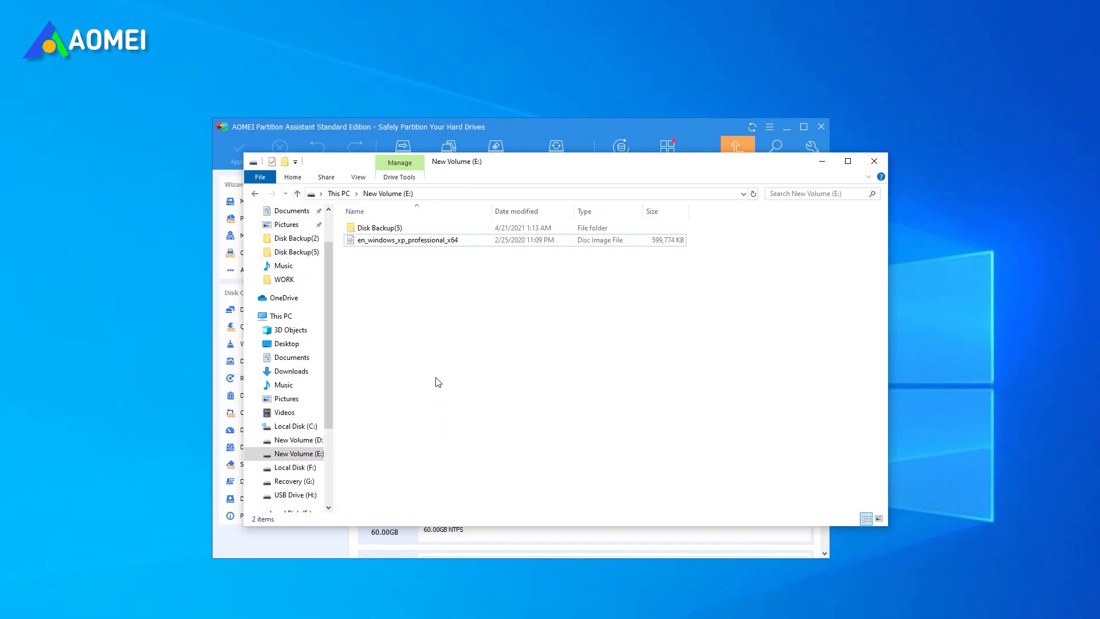
Note the en_windows_xp_professional_x64 image, then launch Windows To Go Creator from All Tools
click(358, 242)
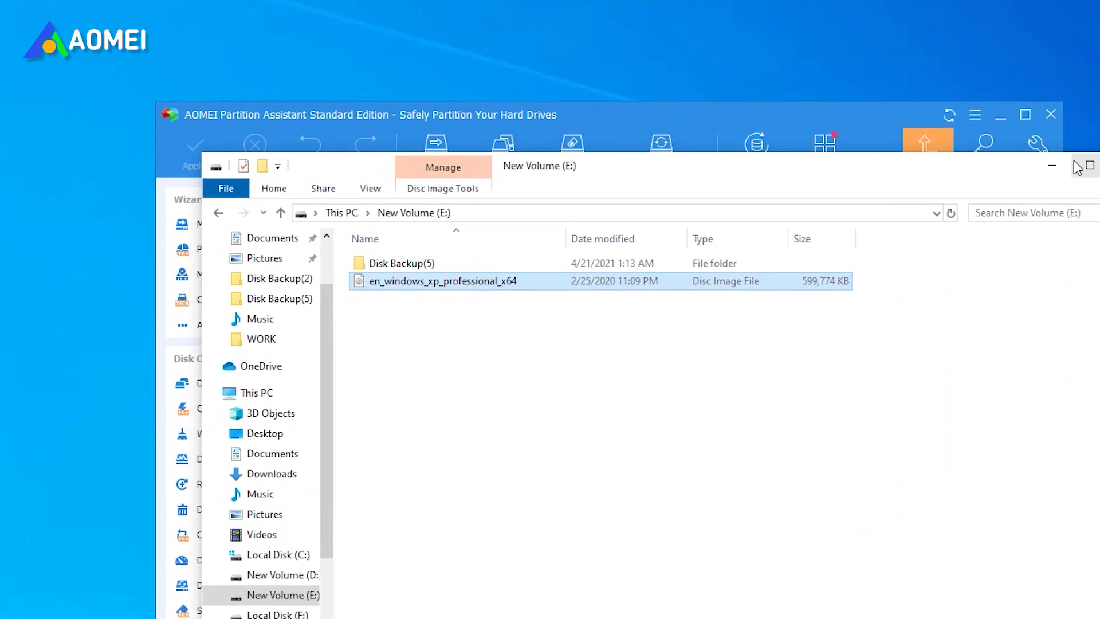
click(1057, 166)
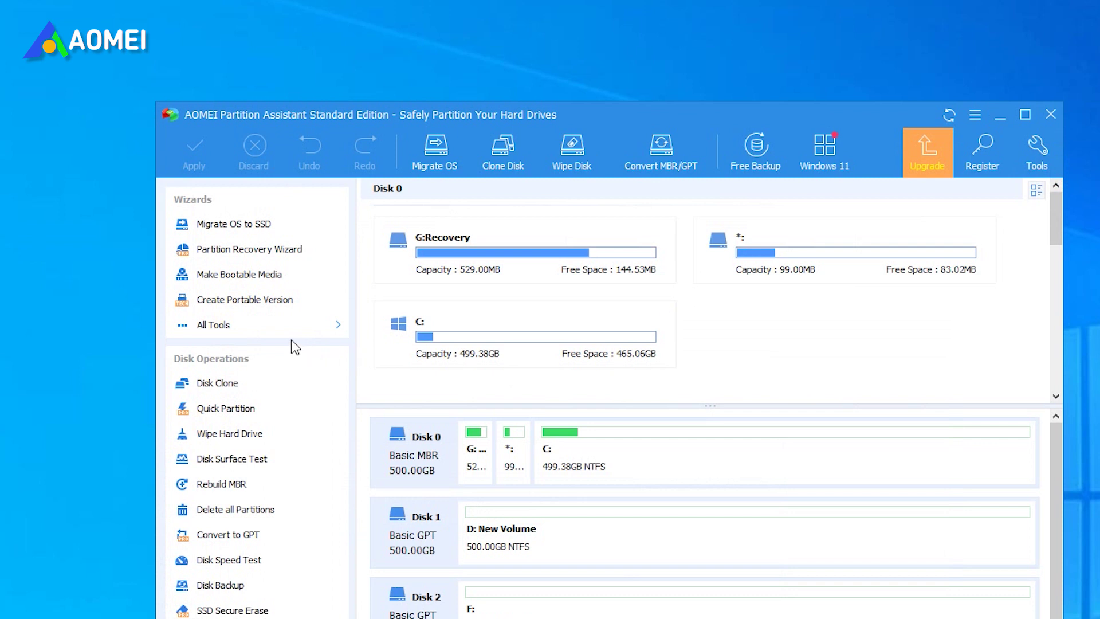
click(279, 325)
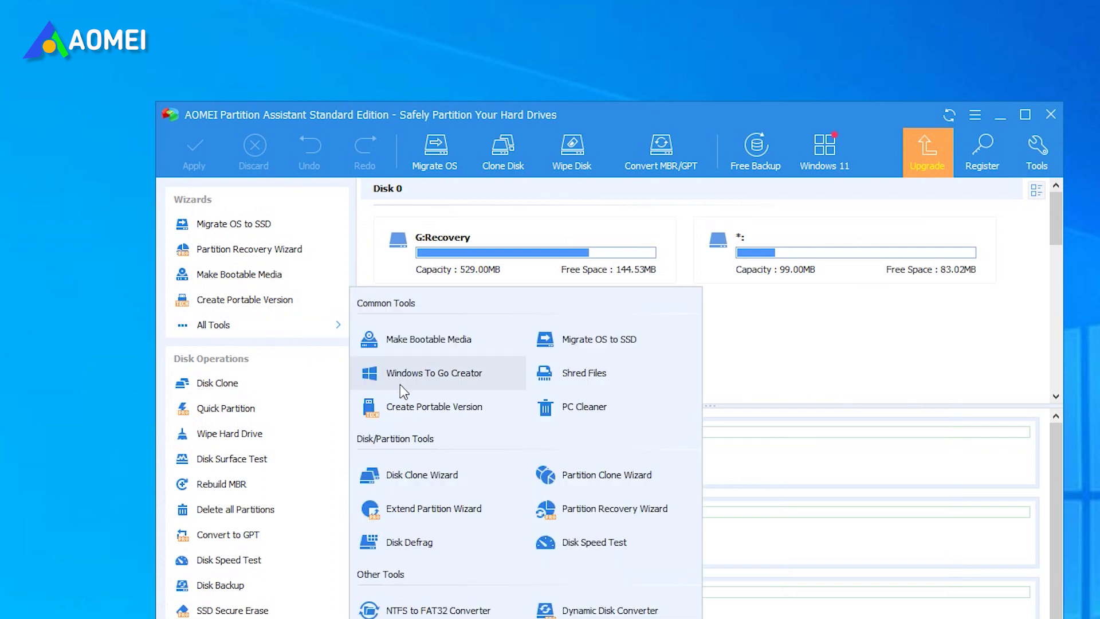
click(508, 377)
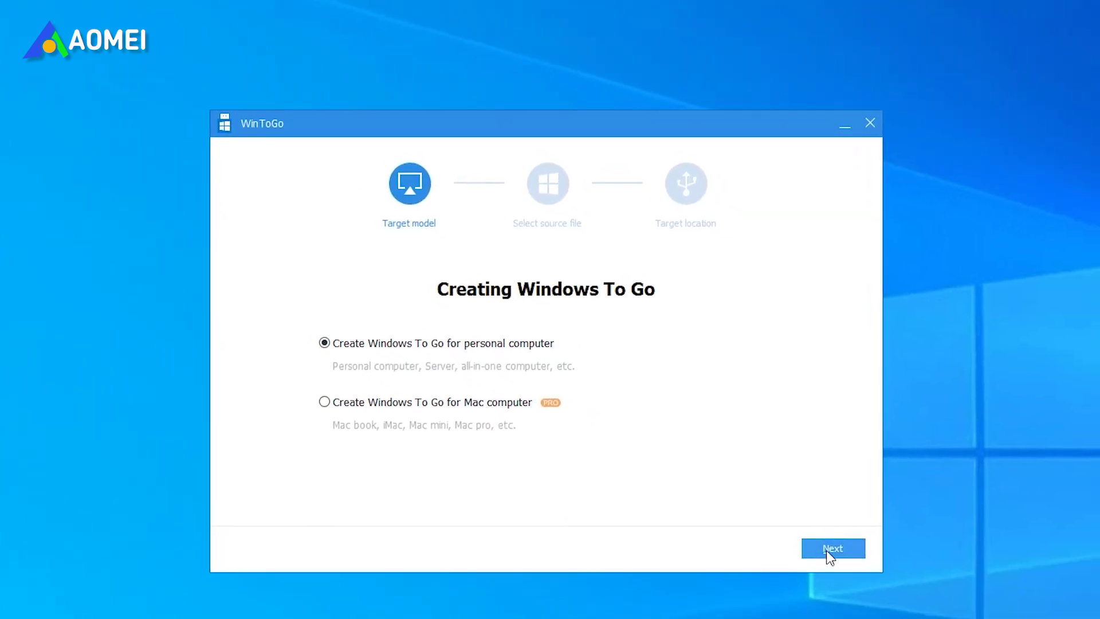
Choose en_windows_xp_professional_x64.iso as the Windows To Go source image for a personal computer
click(825, 550)
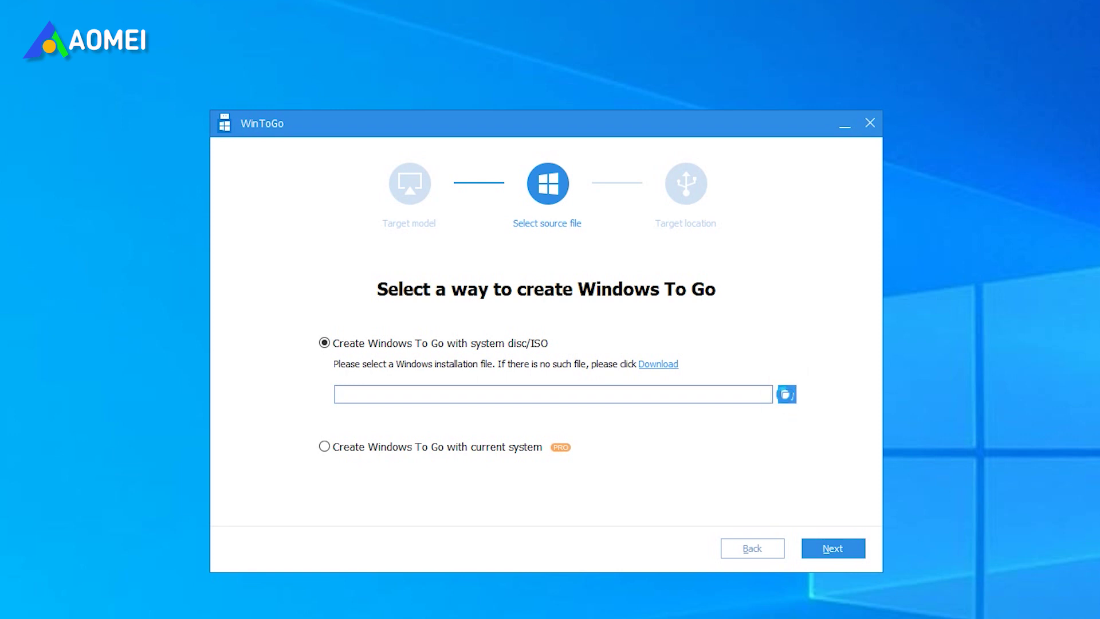
click(787, 395)
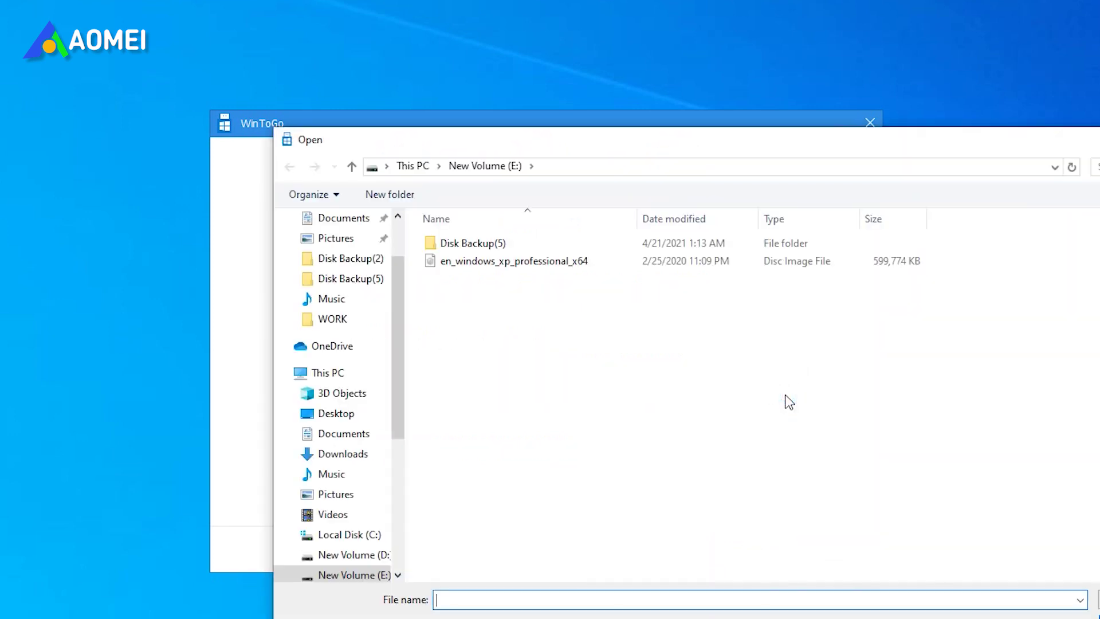
double_click(557, 263)
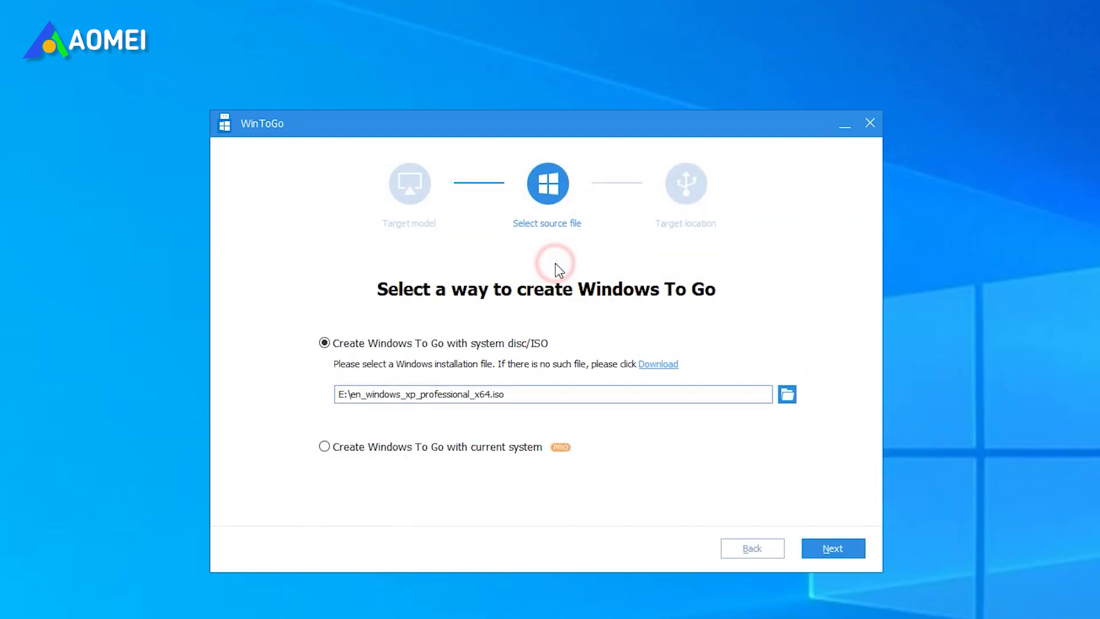
click(846, 555)
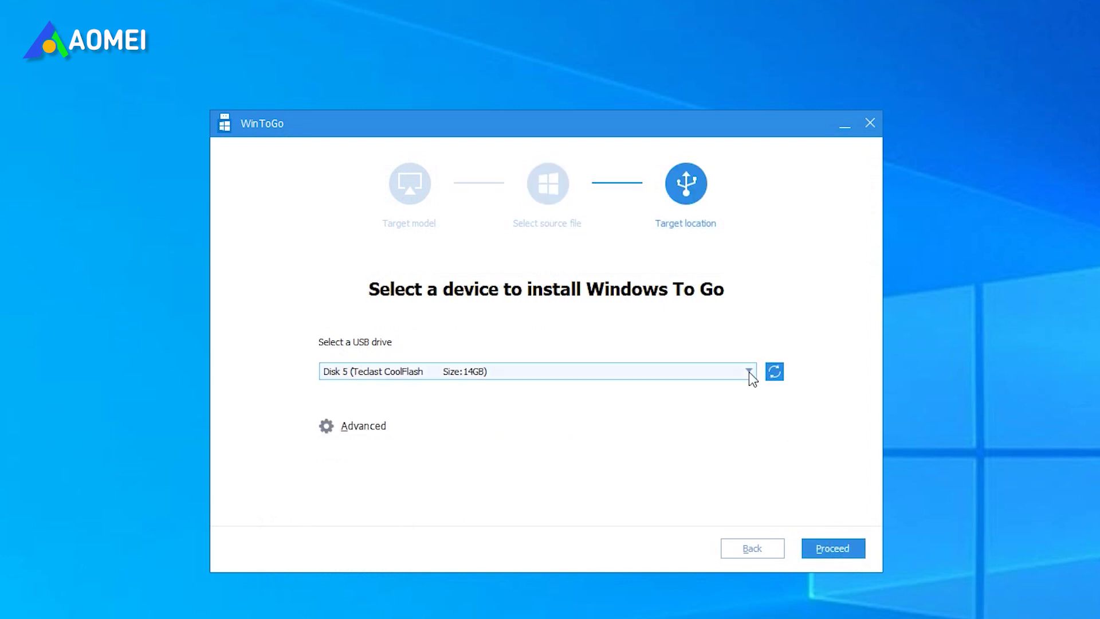
Proceed with the Teclast CoolFlash USB as target, confirming its data will be erased
click(846, 549)
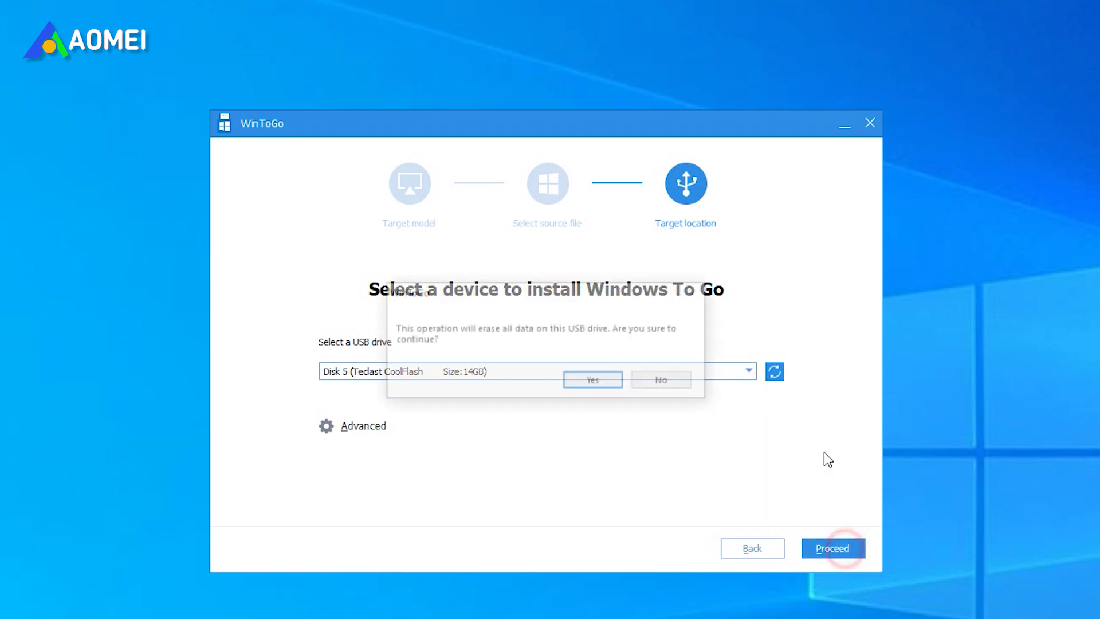
click(602, 383)
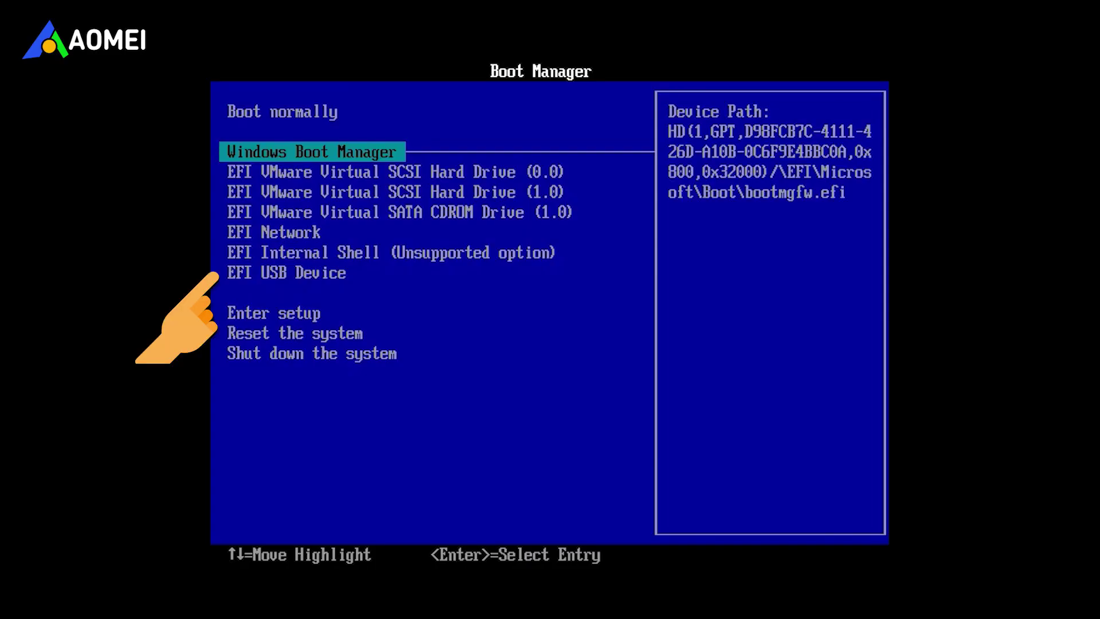
Move the Boot Manager selection down to the EFI USB Device entry
key(Down)
key(Down)
key(Down)
key(Down)
key(Down)
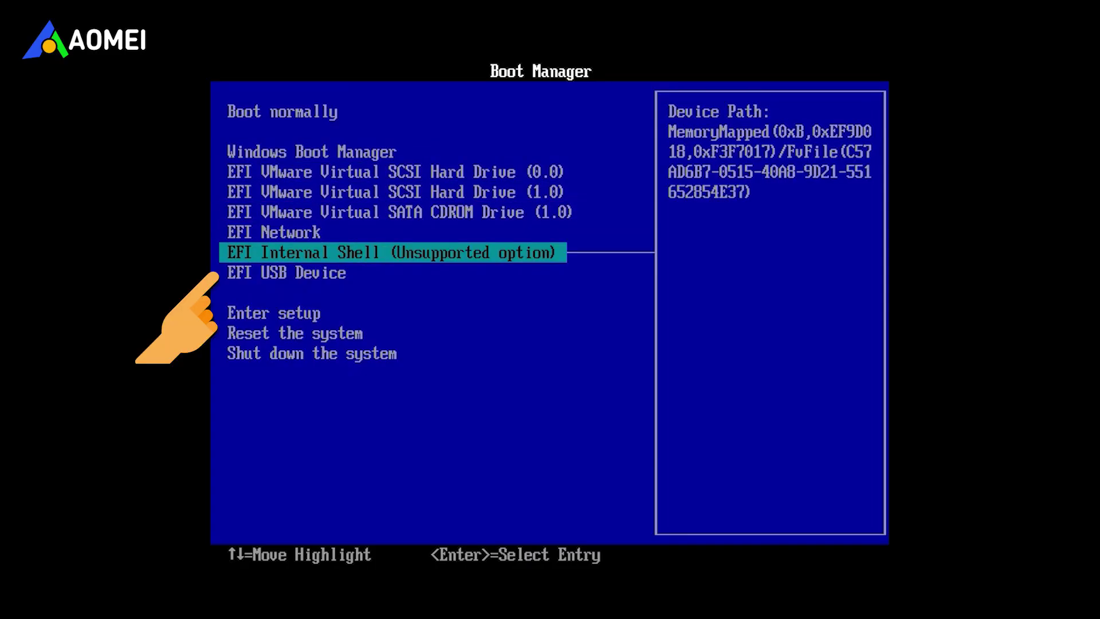
key(Down)
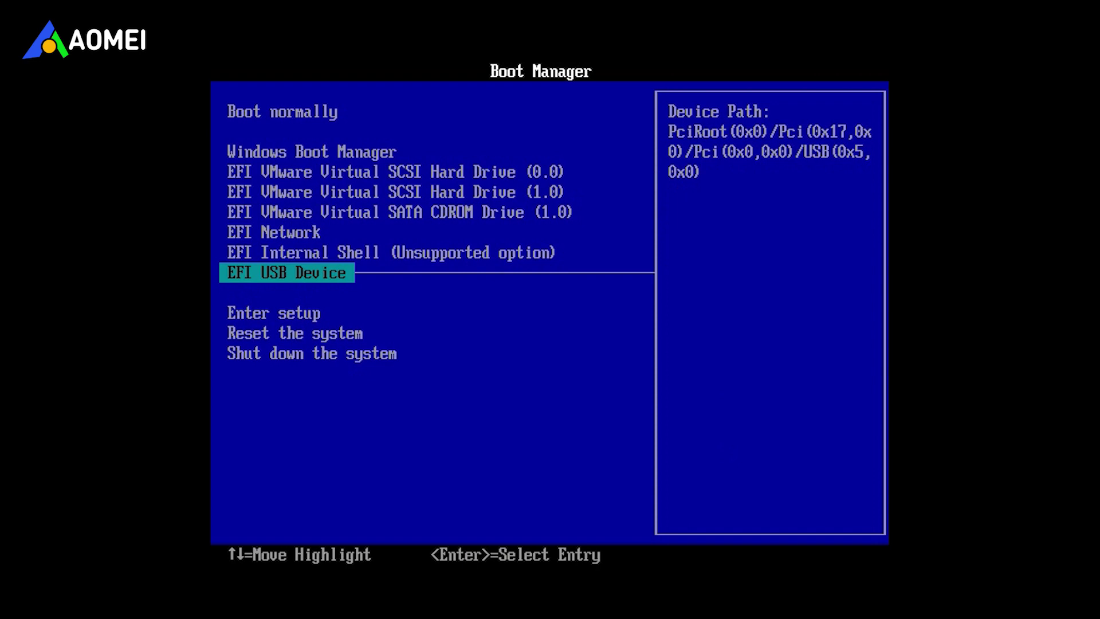